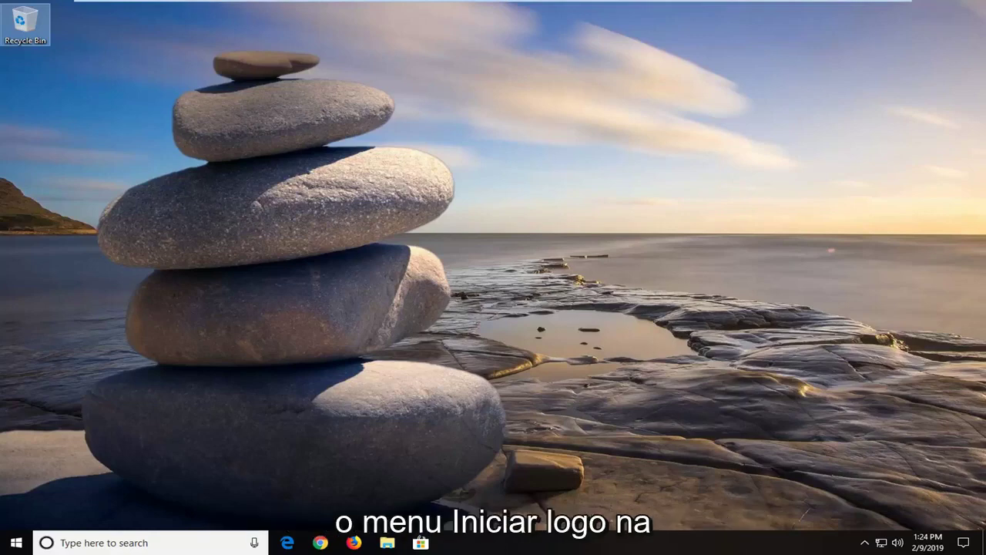
Step: Search the Start menu for 'services' and launch the Services desktop app
{"action": "left_click", "coordinate": [12, 540]}
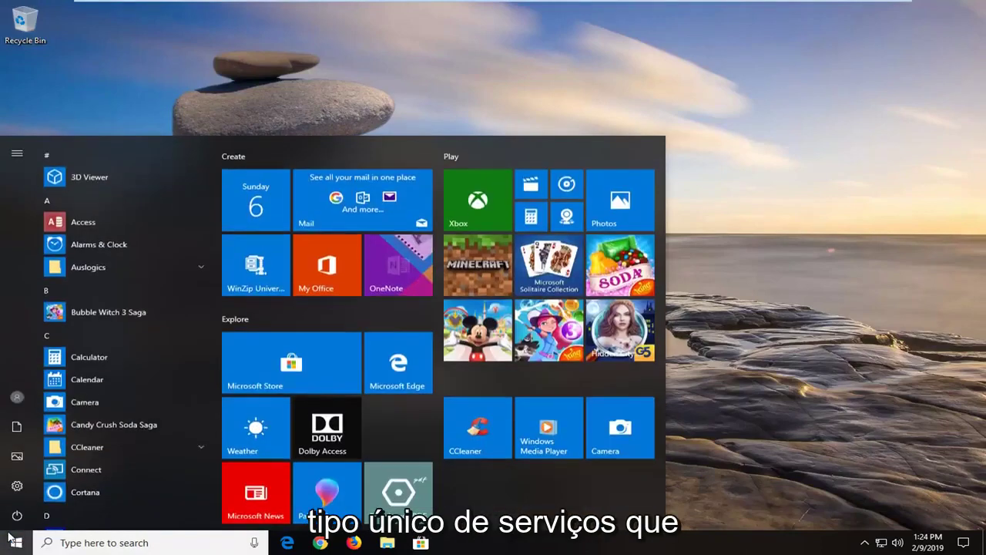
{"action": "type", "text": "services"}
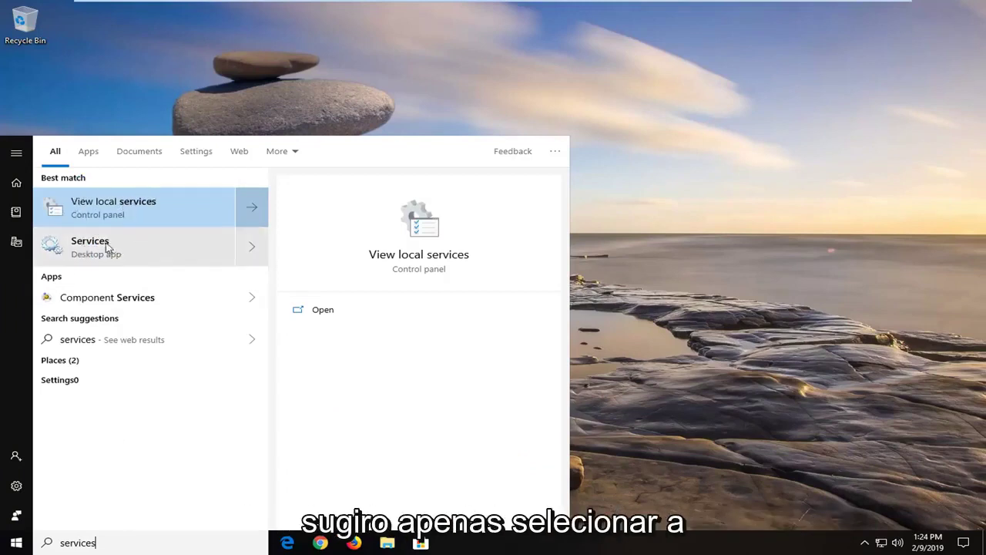
{"action": "left_click", "coordinate": [92, 248]}
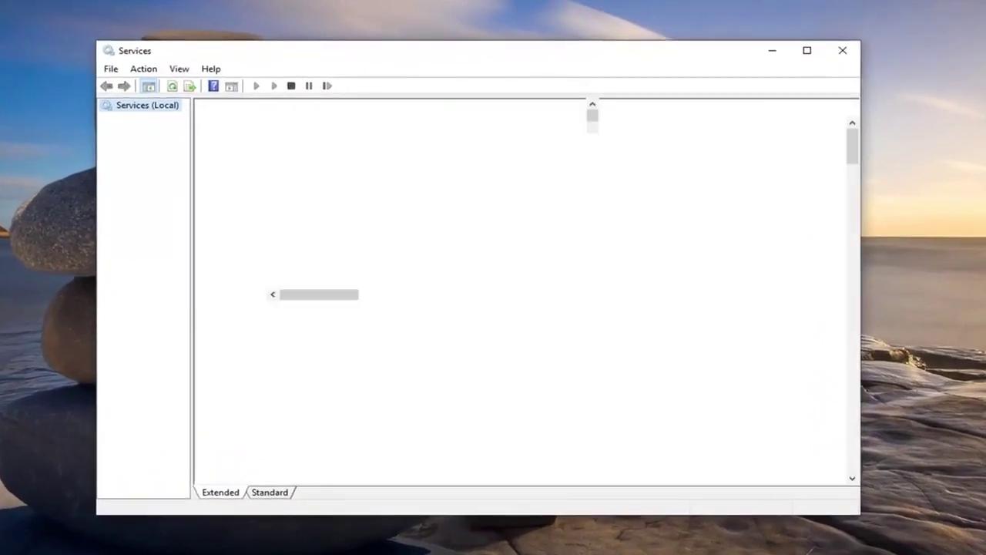
Step: Find Windows Installer in the services list and start it from its properties dialog
{"action": "left_click", "coordinate": [445, 404]}
{"action": "scroll", "coordinate": [462, 338], "scroll_direction": "down", "scroll_amount": 20}
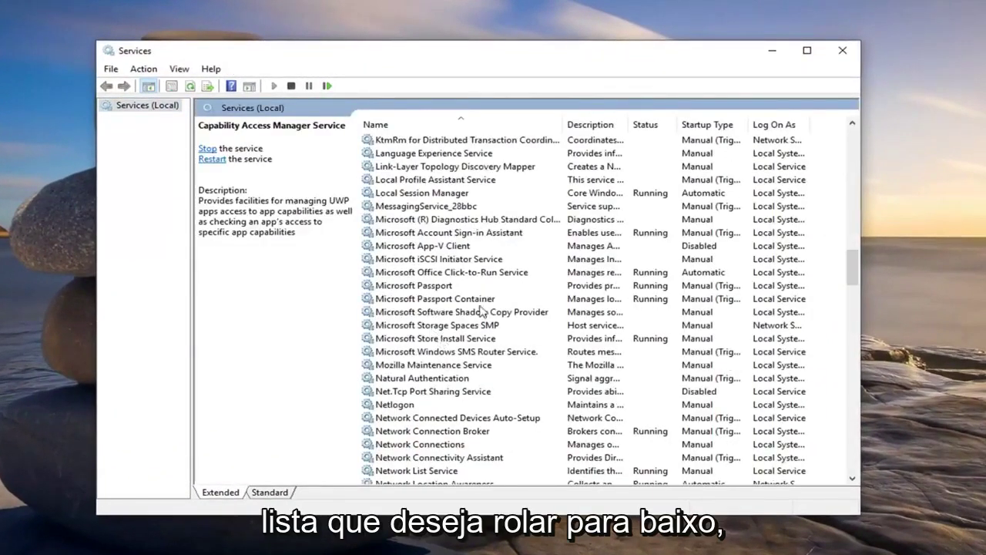
{"action": "scroll", "coordinate": [460, 327], "scroll_direction": "down", "scroll_amount": 15}
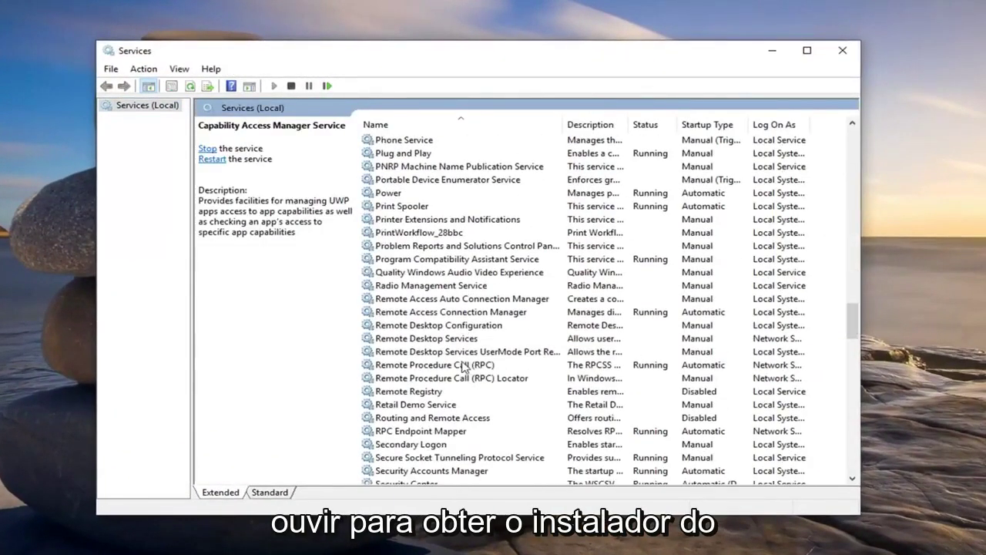
{"action": "scroll", "coordinate": [468, 362], "scroll_direction": "down", "scroll_amount": 18}
{"action": "scroll", "coordinate": [437, 416], "scroll_direction": "down", "scroll_amount": 8}
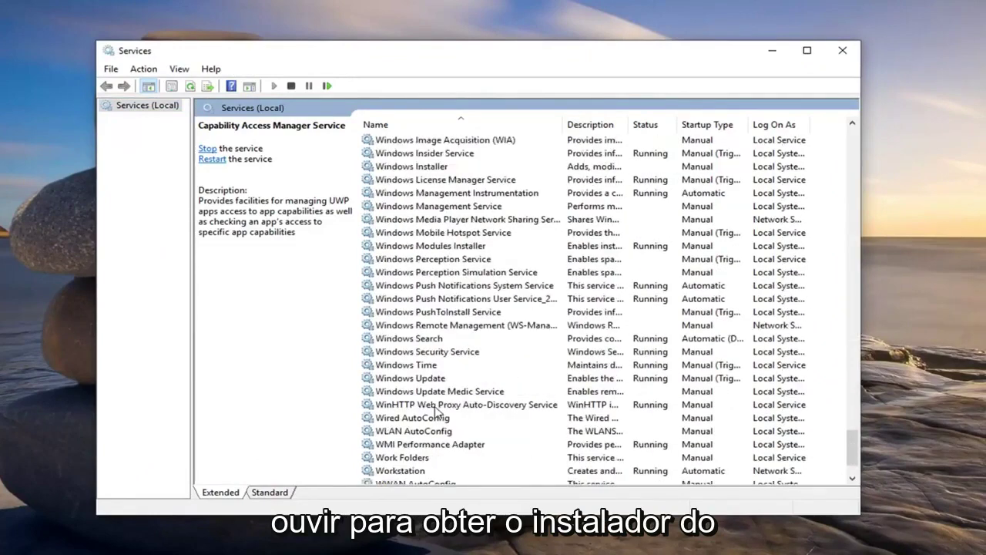
{"action": "left_click", "coordinate": [417, 168]}
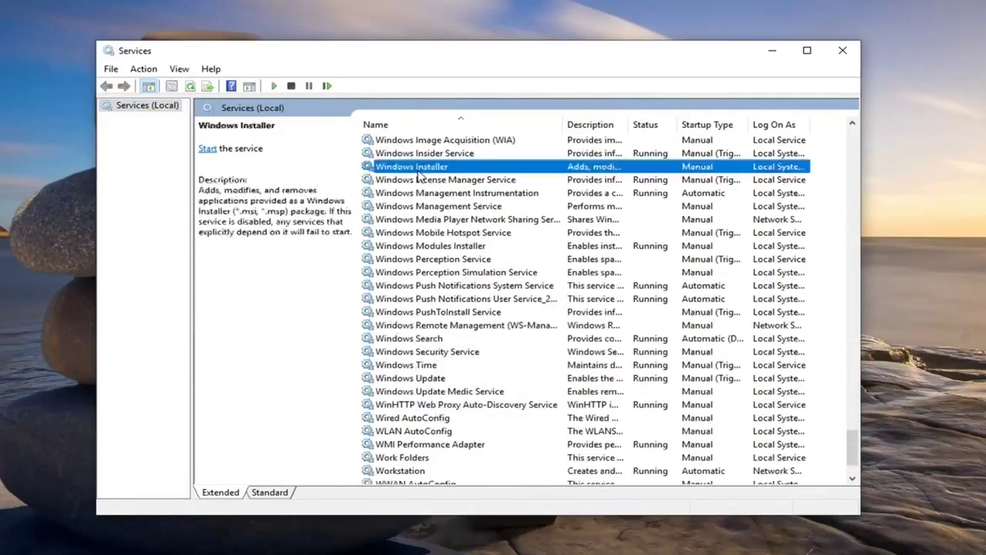
{"action": "scroll", "coordinate": [447, 262], "scroll_direction": "up", "scroll_amount": 3}
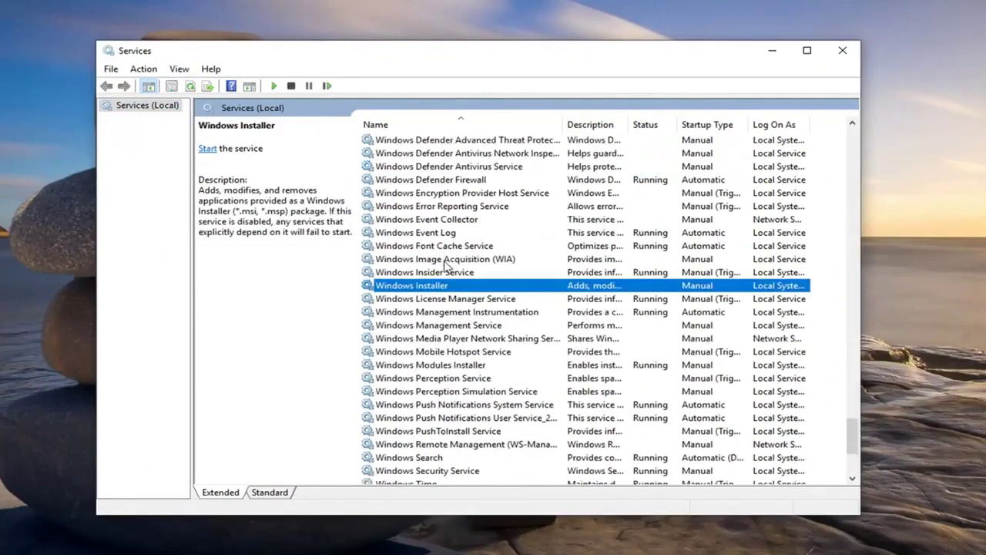
{"action": "double_click", "coordinate": [420, 286]}
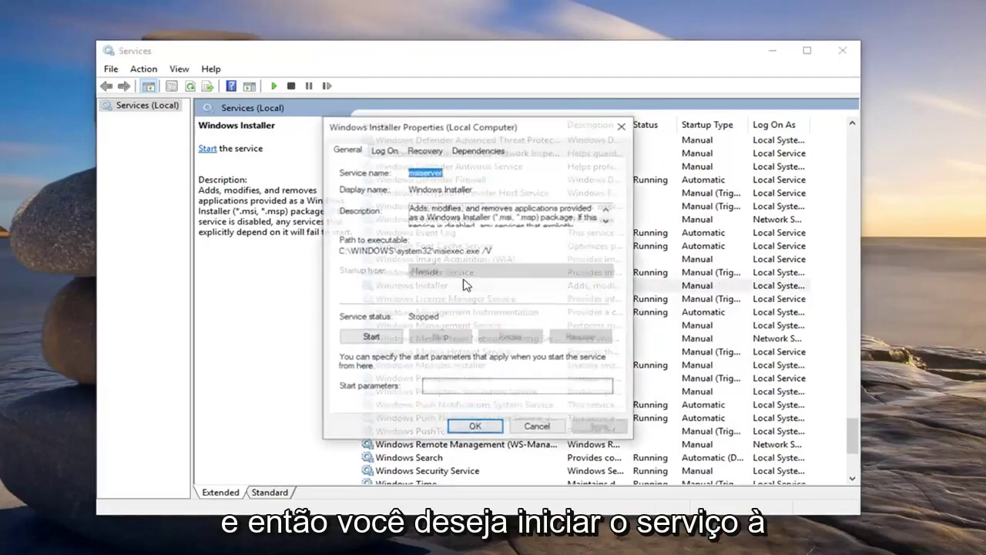
{"action": "left_click", "coordinate": [370, 339]}
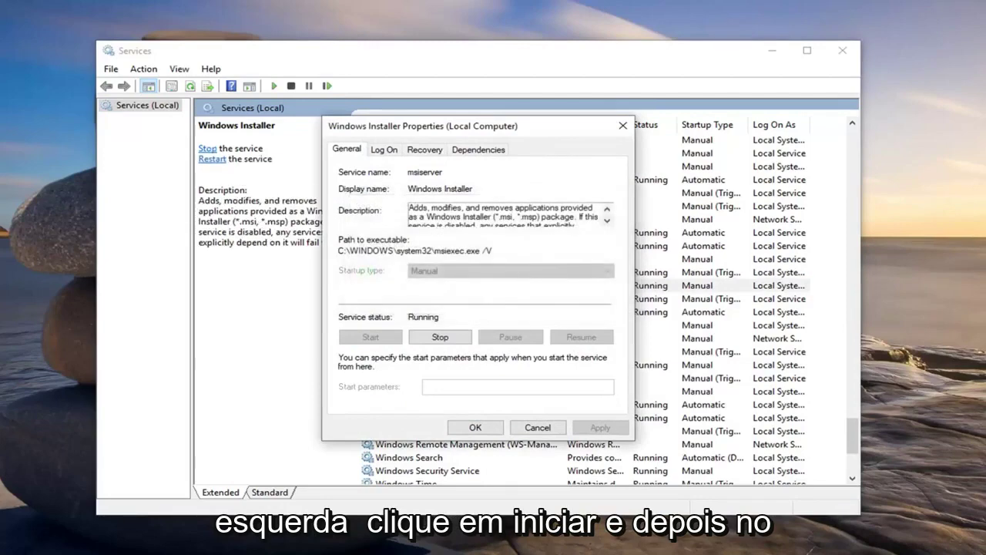
{"action": "left_click", "coordinate": [471, 429]}
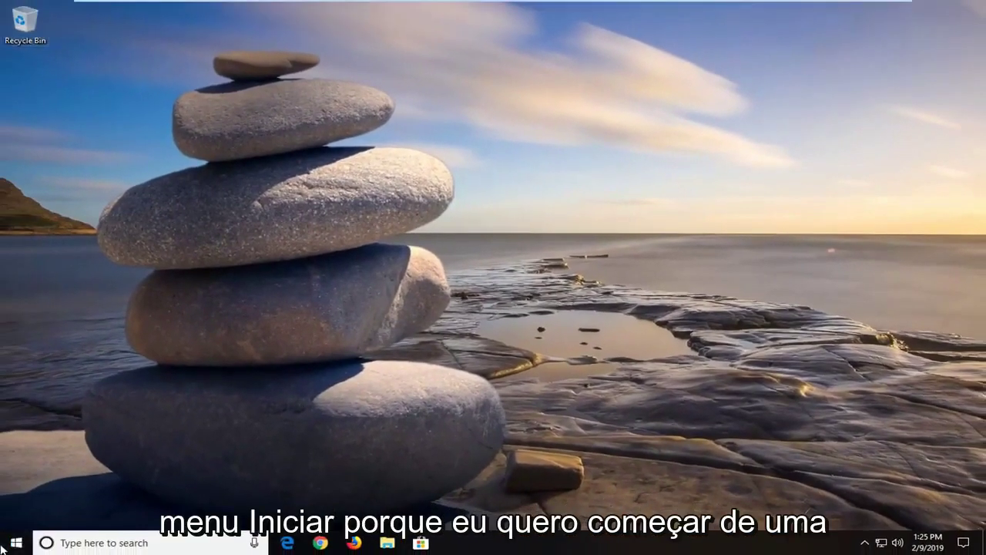
Step: Run Command Prompt as administrator from a Start search for 'command prompt', approving UAC
{"action": "left_click", "coordinate": [8, 546]}
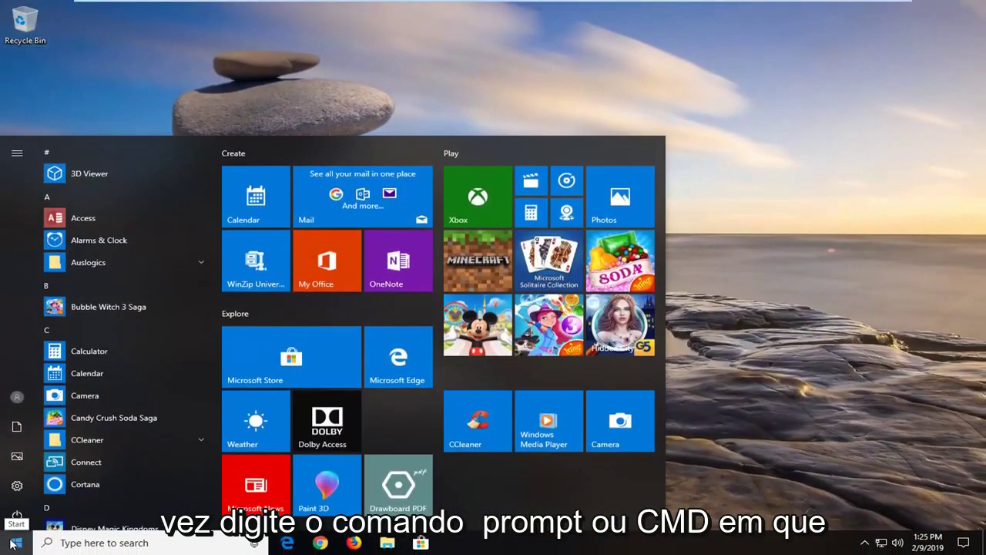
{"action": "type", "text": "c"}
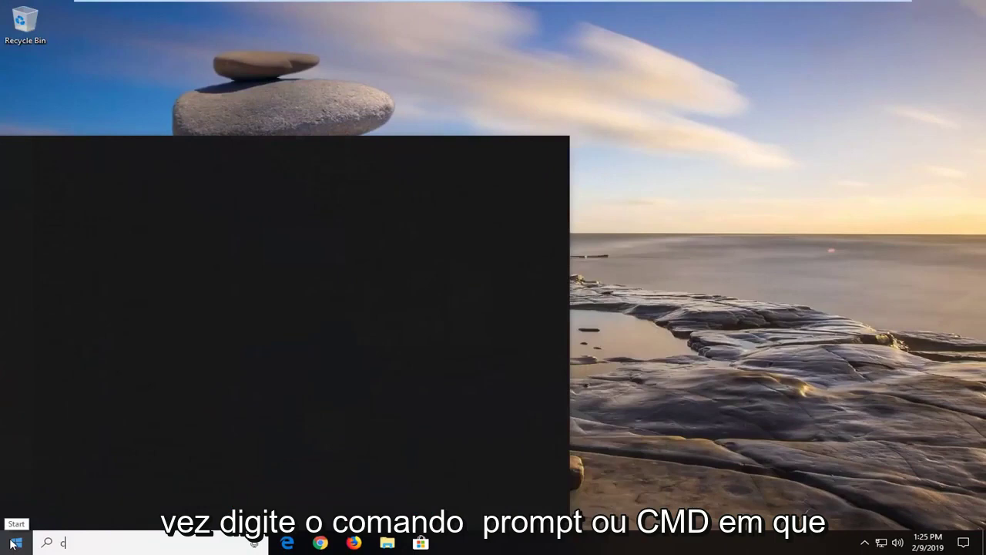
{"action": "type", "text": "ommand prompt"}
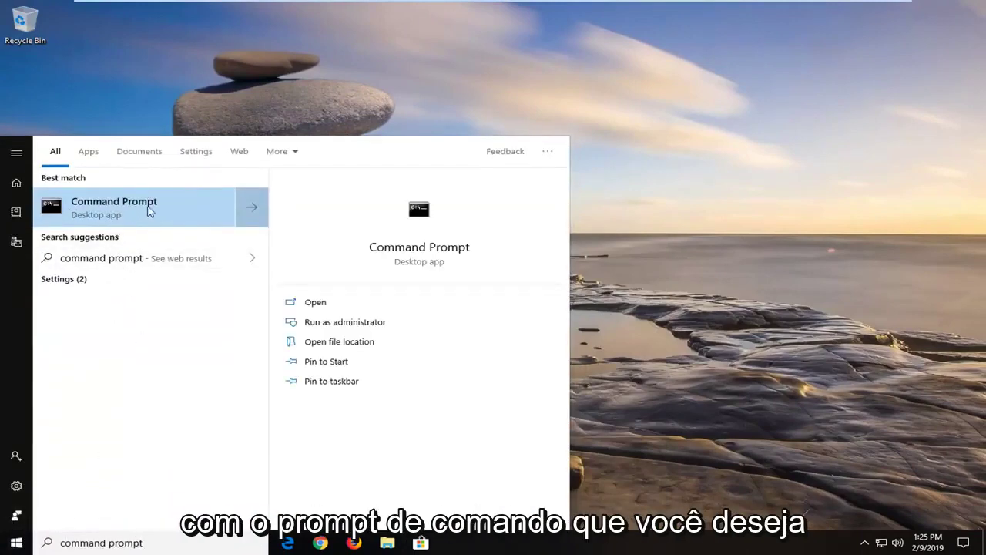
{"action": "right_click", "coordinate": [156, 208]}
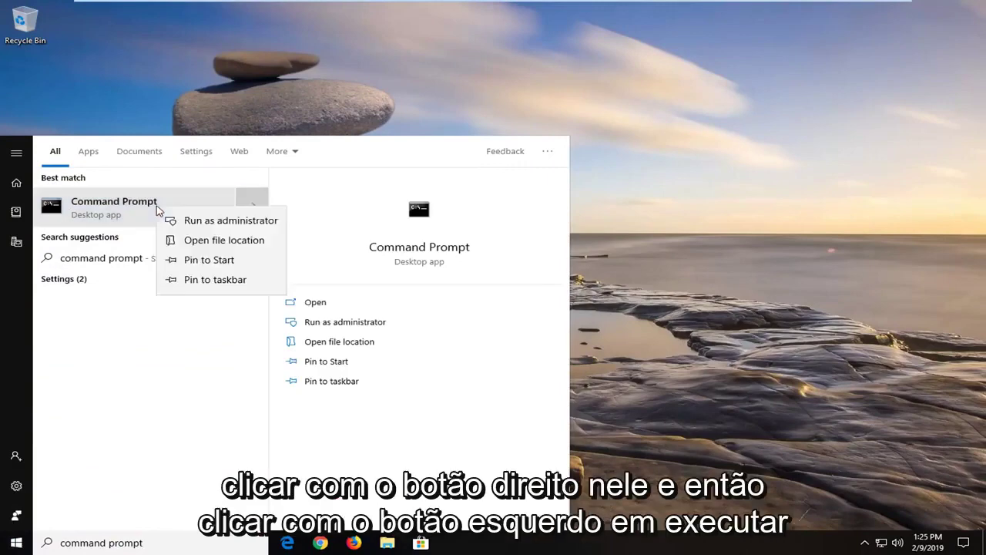
{"action": "left_click", "coordinate": [193, 221]}
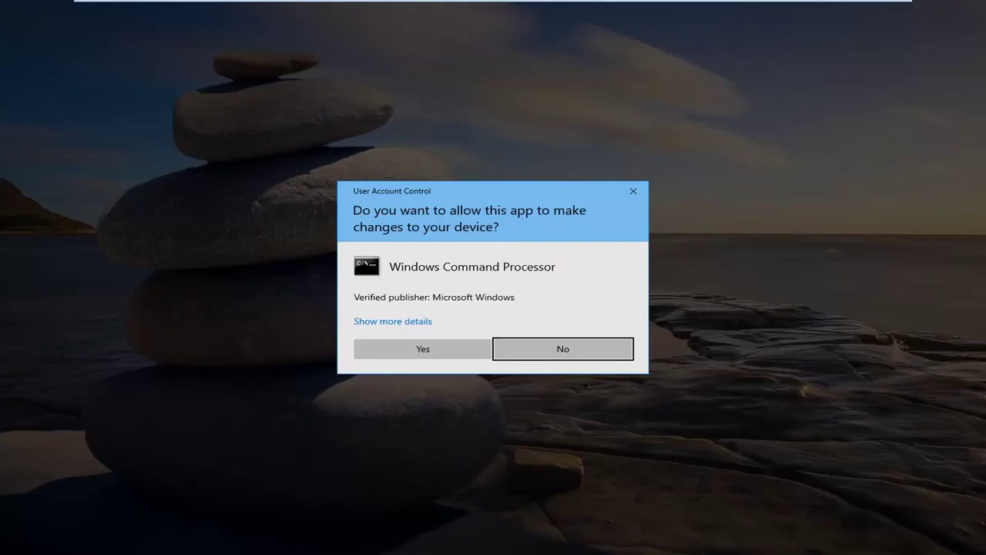
{"action": "left_click", "coordinate": [408, 351]}
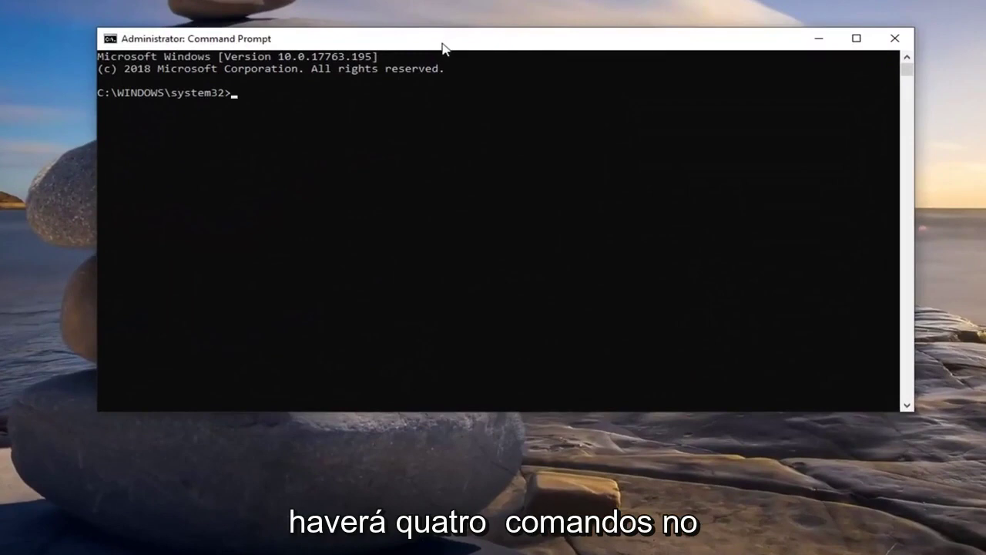
Step: Shift the administrator Command Prompt window slightly to the right
{"action": "left_click_drag", "start_coordinate": [442, 44], "coordinate": [465, 48]}
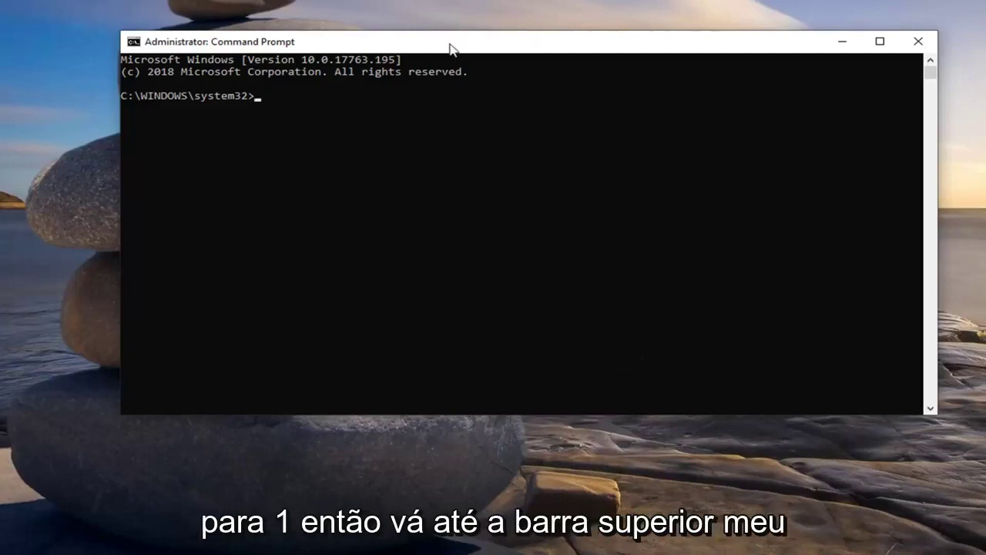
Step: Paste and run %windir%\system32\msiexec.exe /unregister at the prompt
{"action": "right_click", "coordinate": [522, 45]}
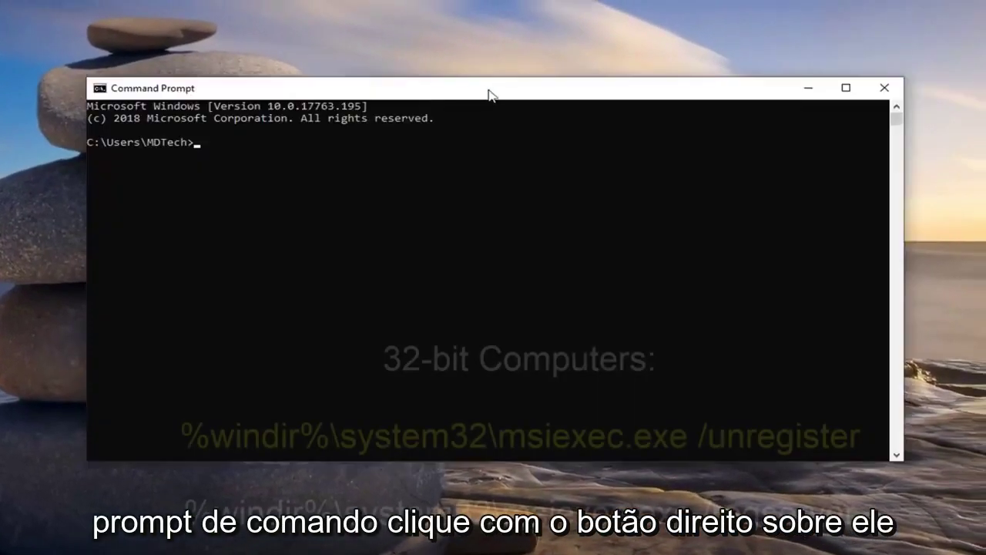
{"action": "right_click", "coordinate": [514, 91]}
{"action": "left_click", "coordinate": [551, 208]}
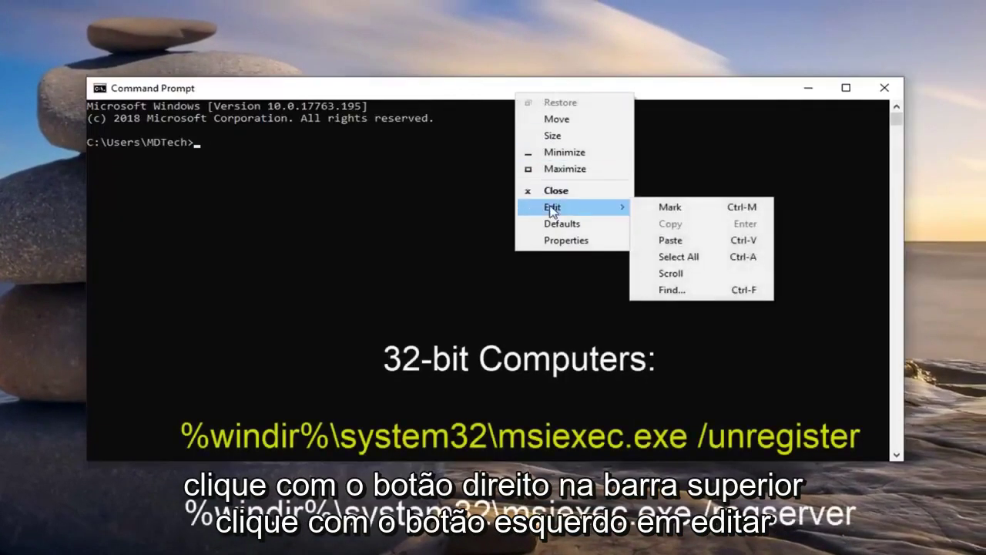
{"action": "left_click", "coordinate": [675, 241]}
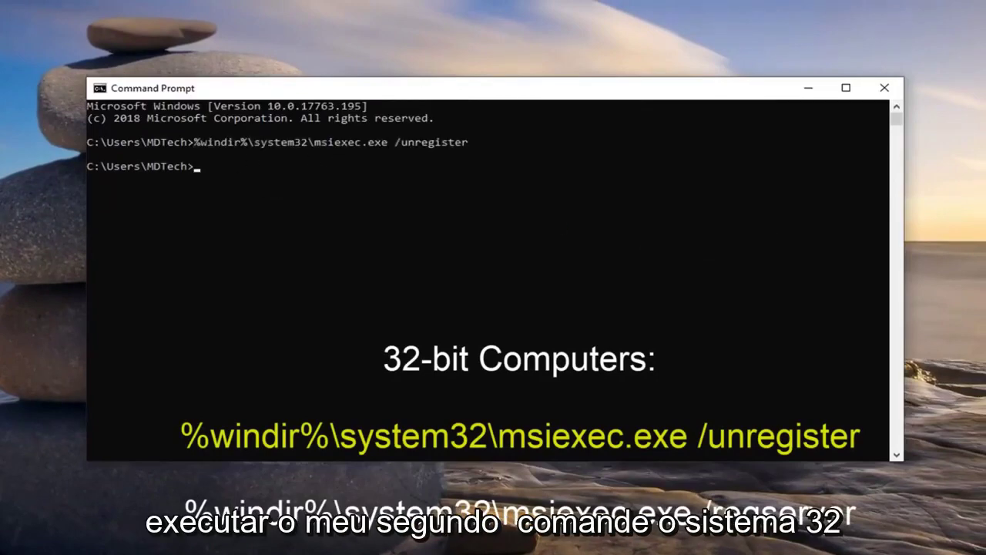
Step: Paste and run the msiexec.exe /regserver command to re-register the installer
{"action": "right_click", "coordinate": [481, 88]}
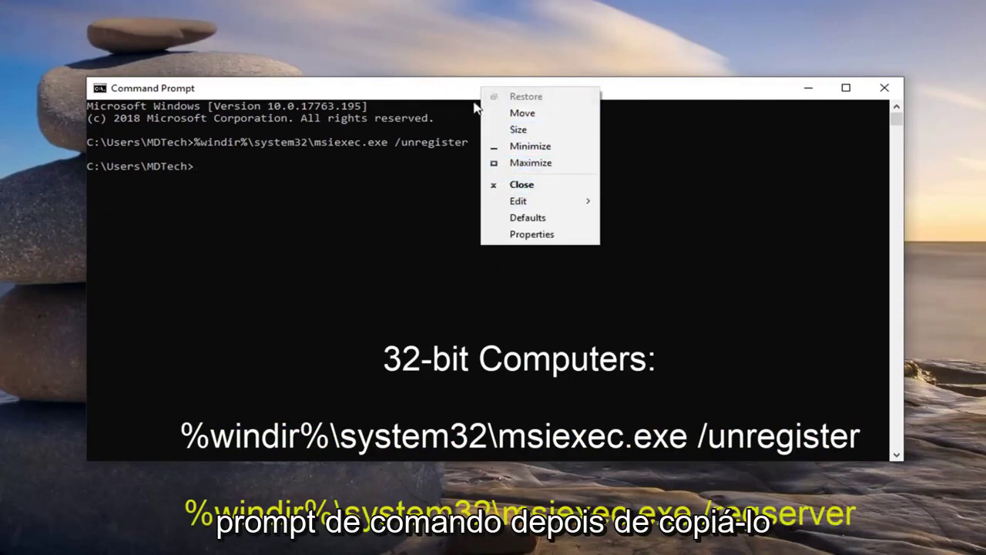
{"action": "mouse_move", "coordinate": [544, 203]}
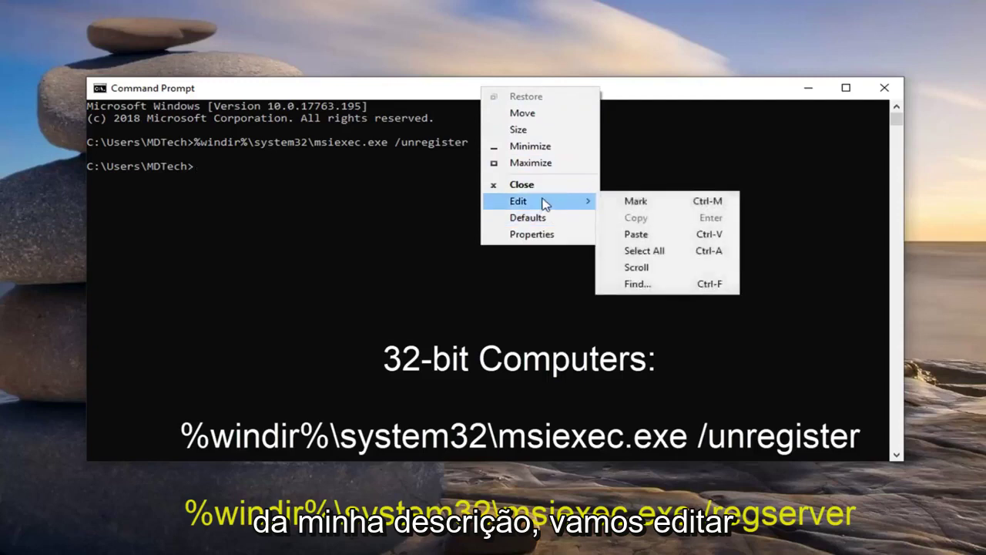
{"action": "left_click", "coordinate": [655, 239]}
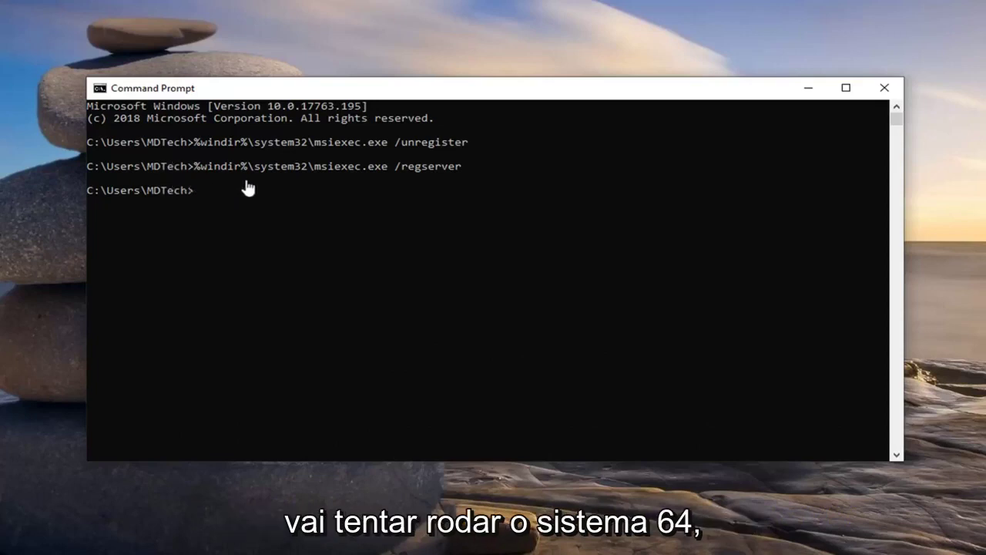
Step: Paste and run %windir%\syswow64\msiexec.exe /unregister, which reports the path cannot be found
{"action": "right_click", "coordinate": [447, 92]}
{"action": "mouse_move", "coordinate": [488, 202]}
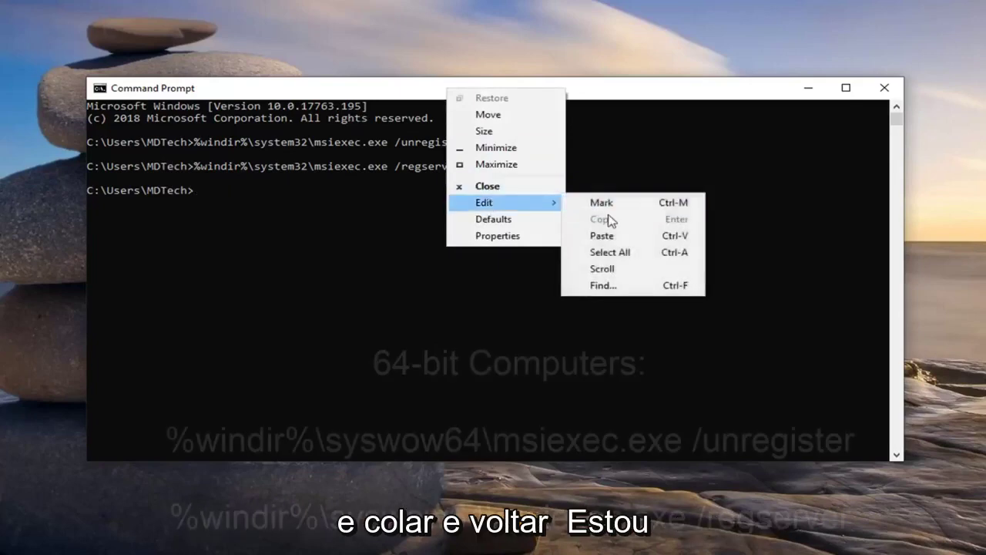
{"action": "left_click", "coordinate": [601, 237]}
{"action": "key", "text": "Return"}
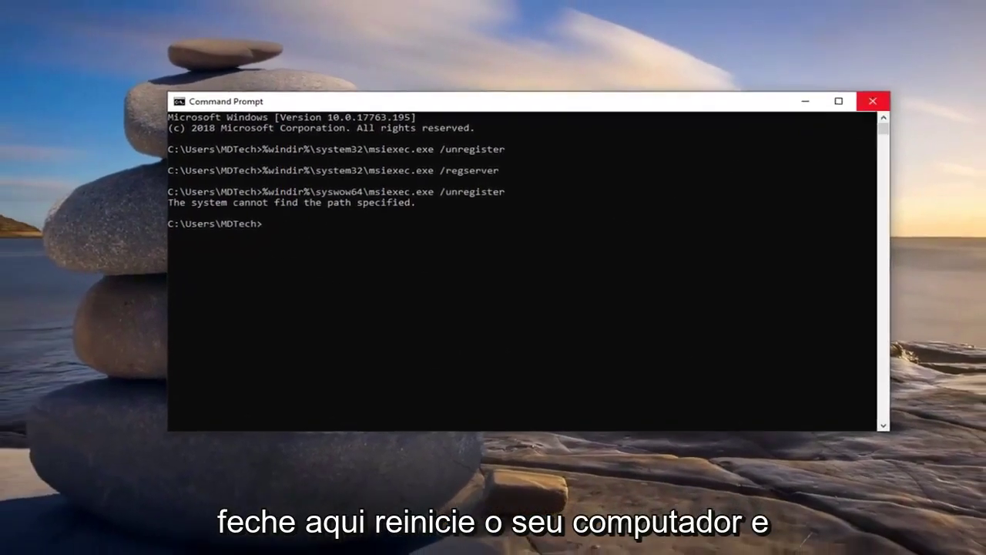
Step: Close the Command Prompt window to return to the desktop
{"action": "left_click", "coordinate": [870, 112]}
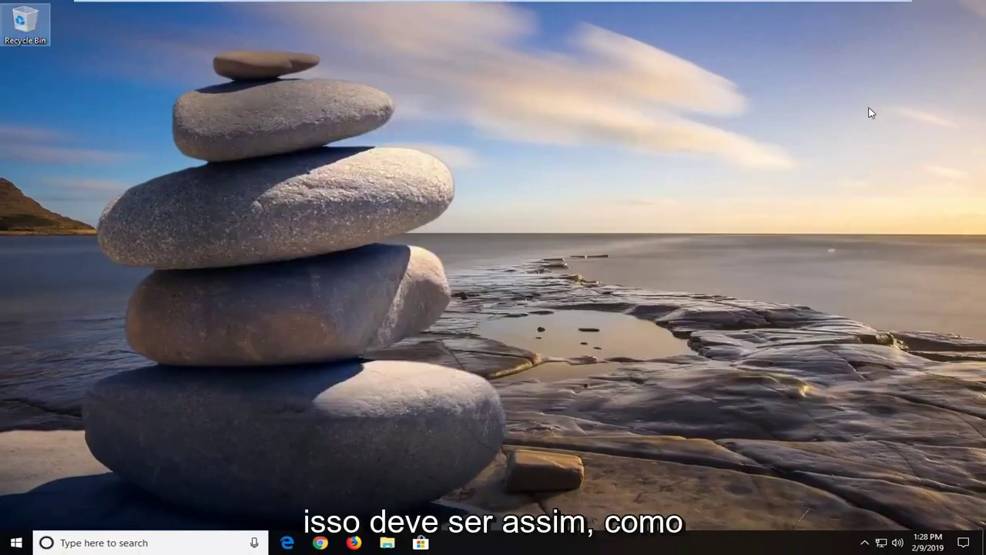